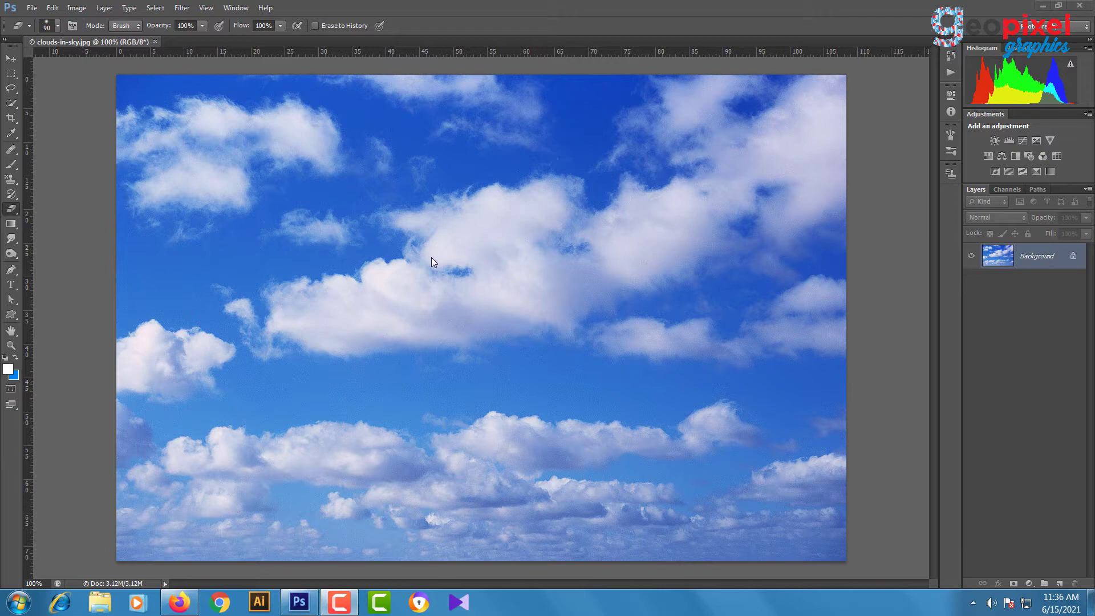
- Set the background colour to white and select everything outside a freehand lasso outline around the large central clouds
left_click(16, 359)
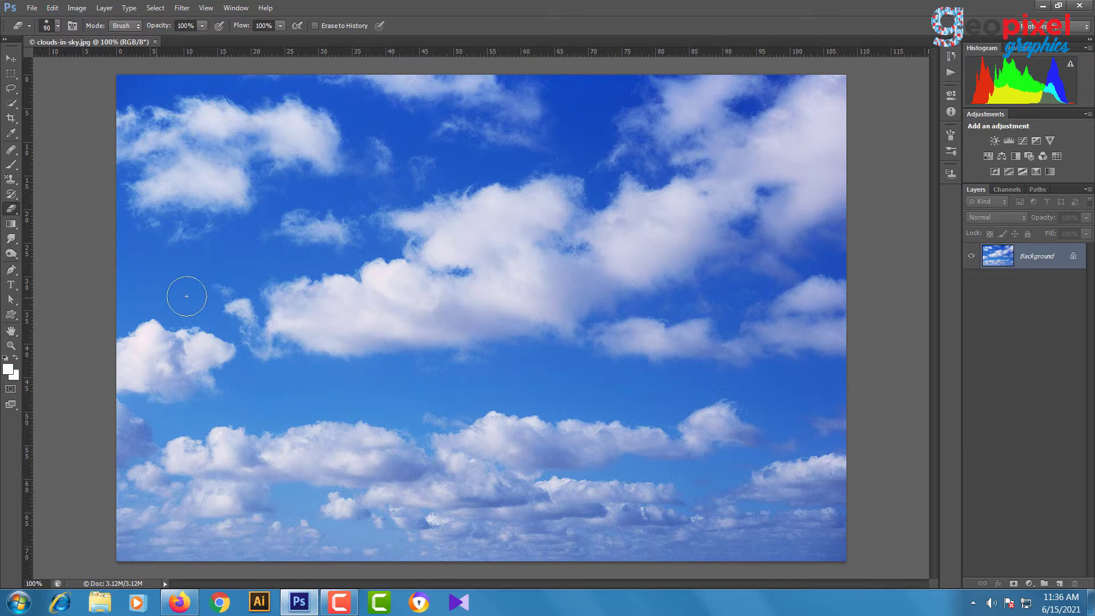
left_click(11, 88)
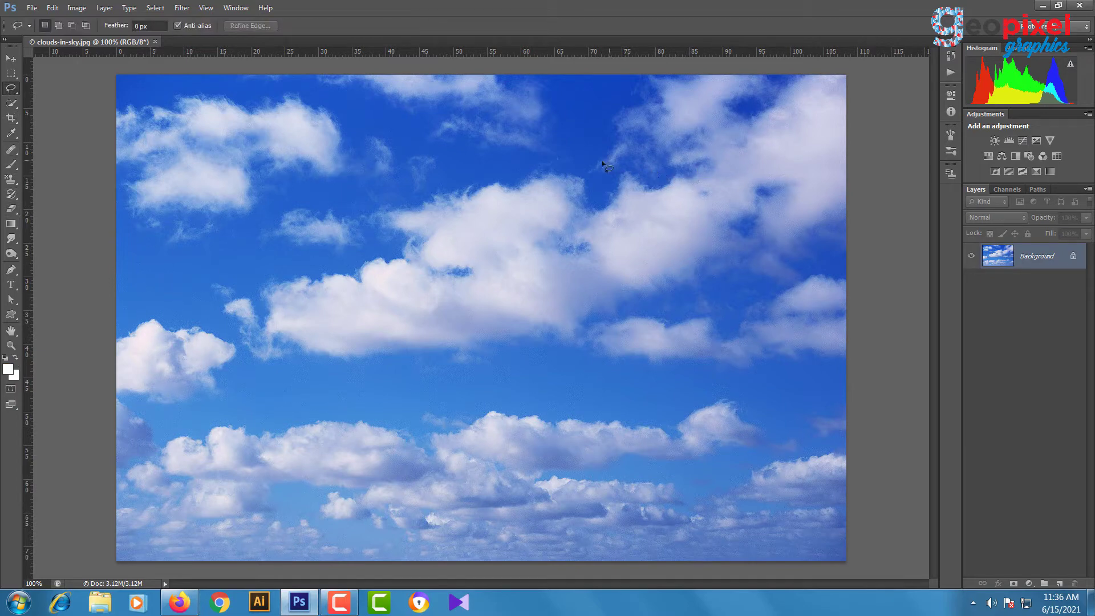
left_click_drag(580, 160, 298, 201)
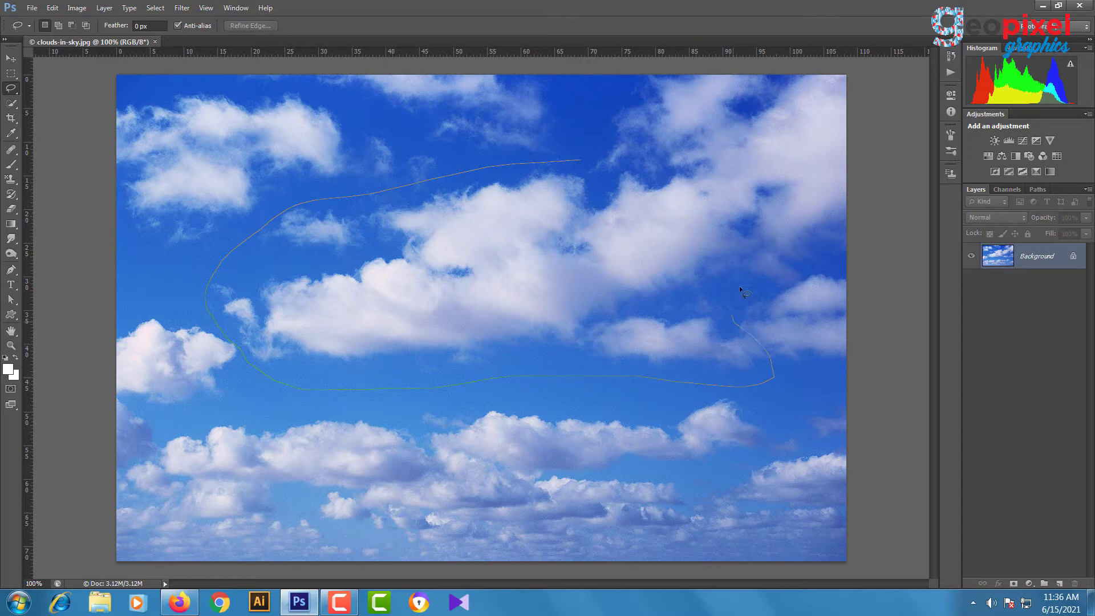
left_click_drag(744, 165, 576, 161)
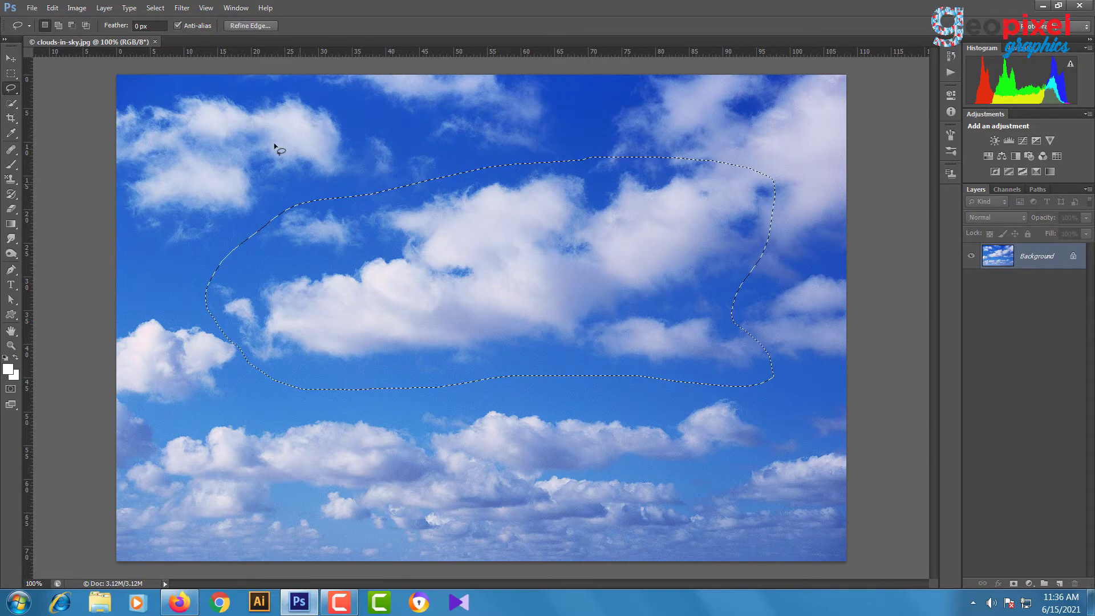
left_click(154, 8)
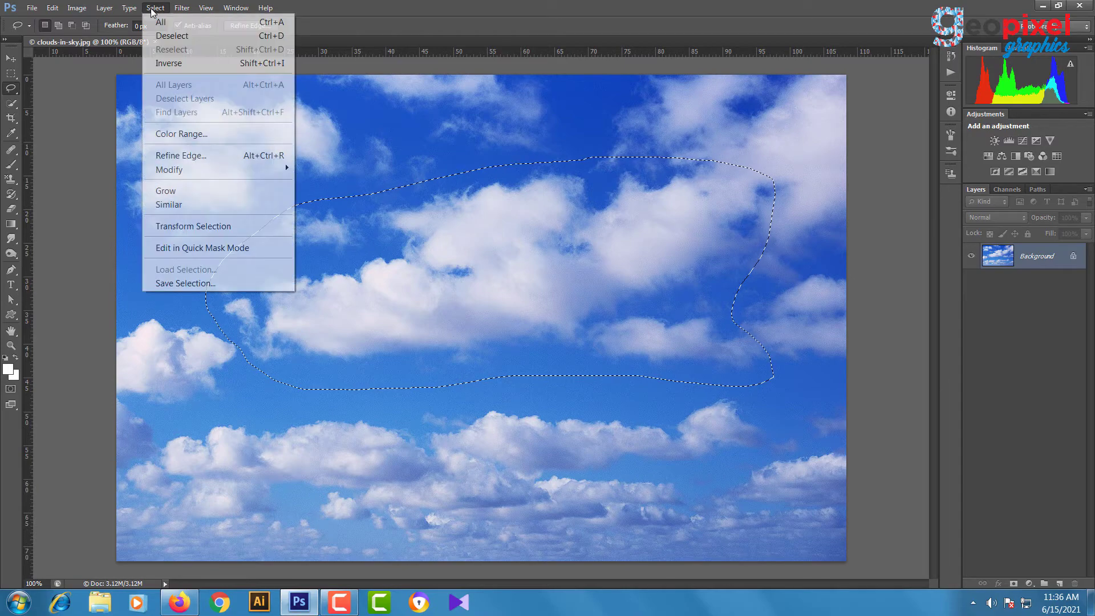
left_click(175, 63)
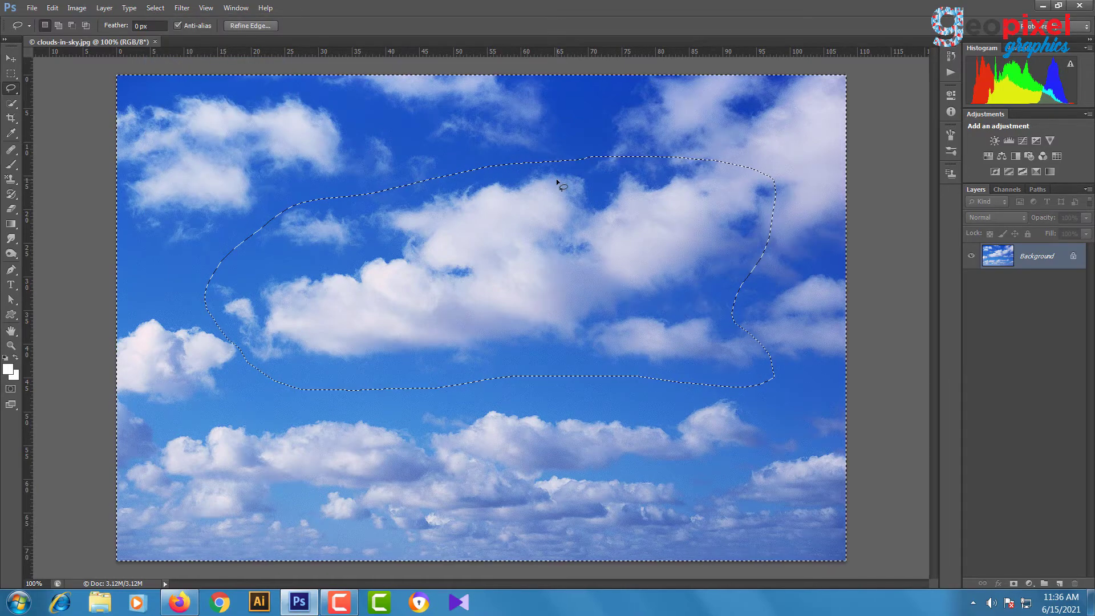
key("shift+F5")
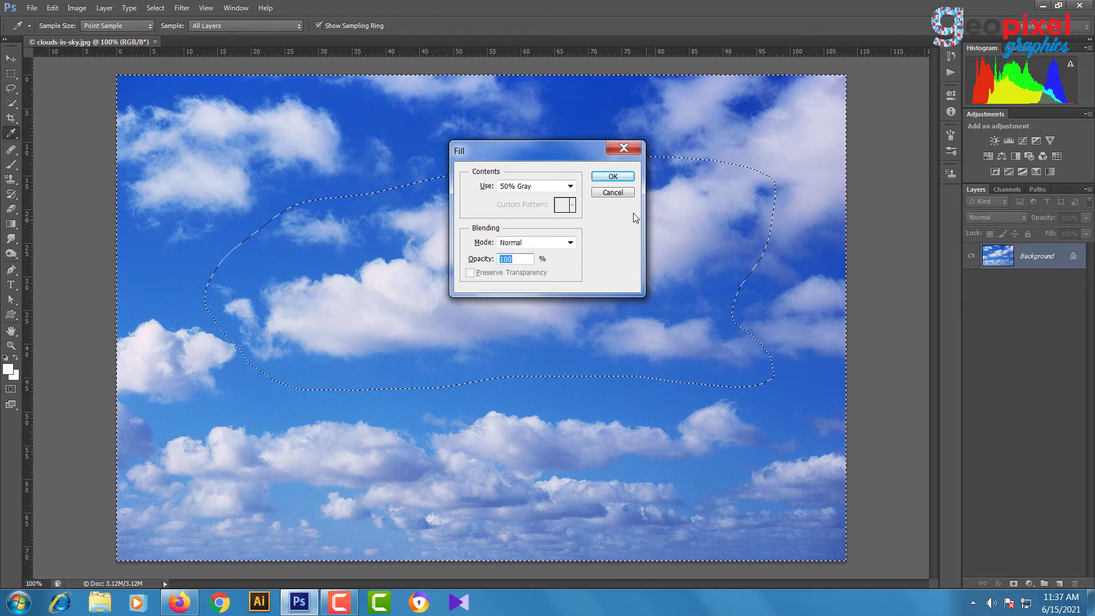
left_click(622, 194)
key("l")
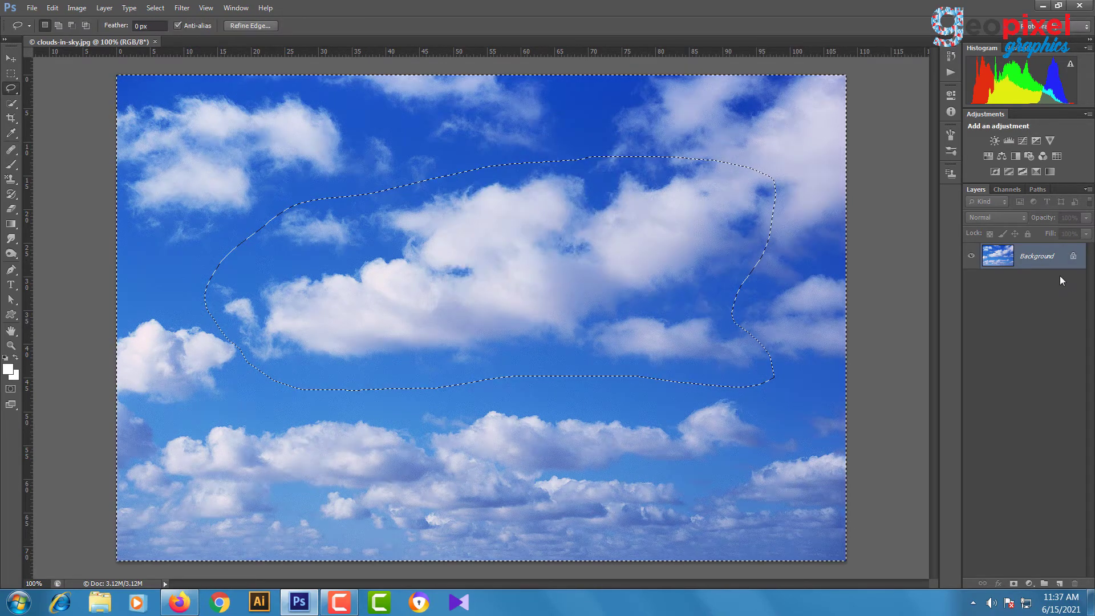
- Convert the locked Background into a regular layer, then delete the selected area around the central clouds and deselect
double_click(1071, 256)
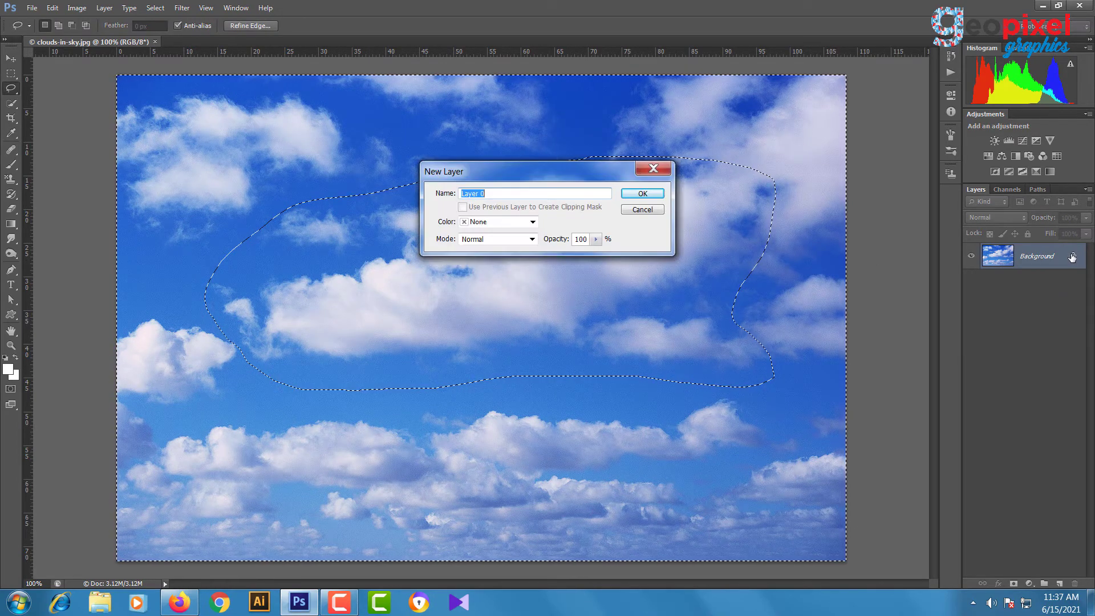
left_click(642, 193)
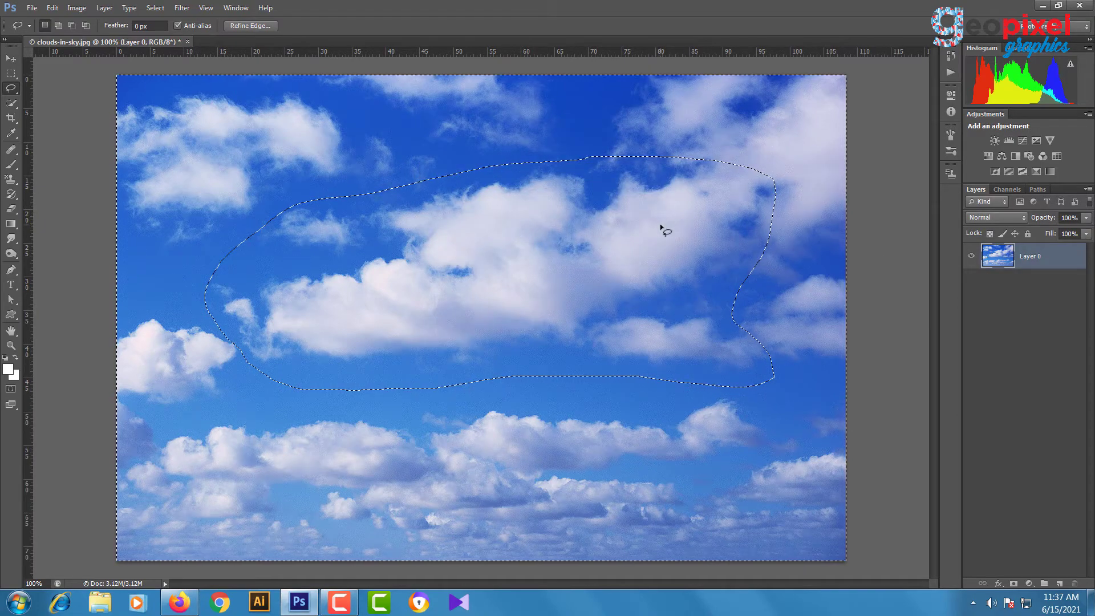
key("Delete")
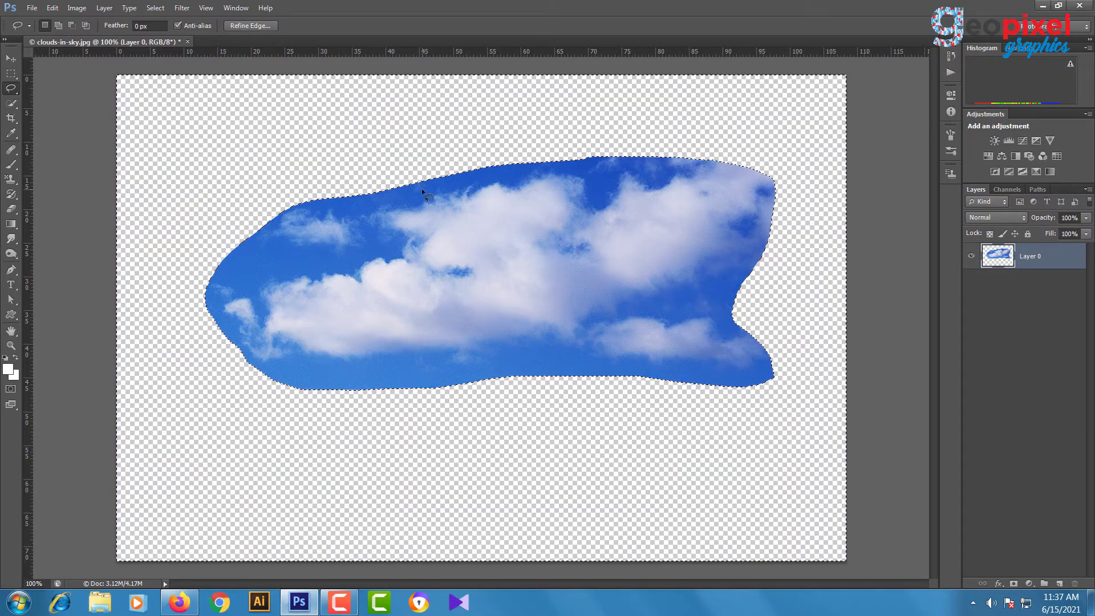
key("ctrl+d")
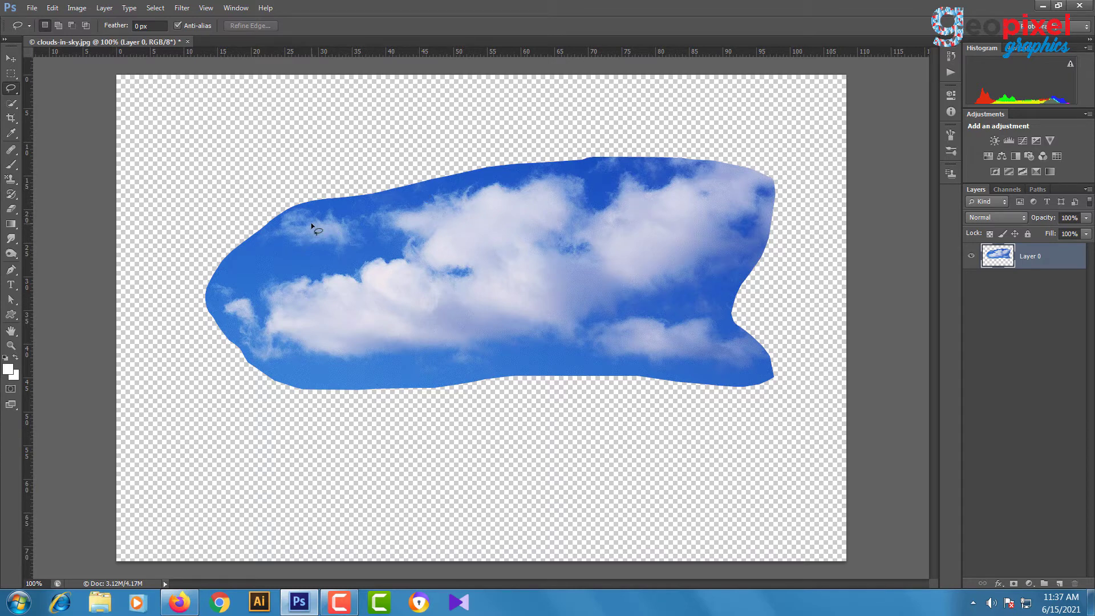
- Adjust the cloud layer's Levels to inputs 50, 0.72 and 216 with output black 18, and invert its colours
key("ctrl+l")
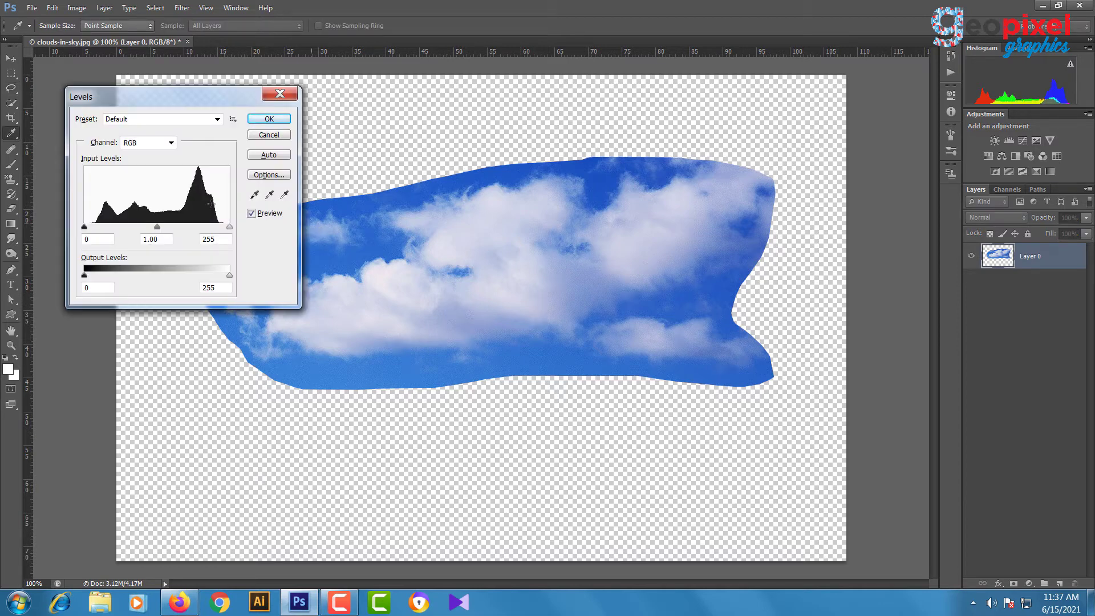
left_click(268, 159)
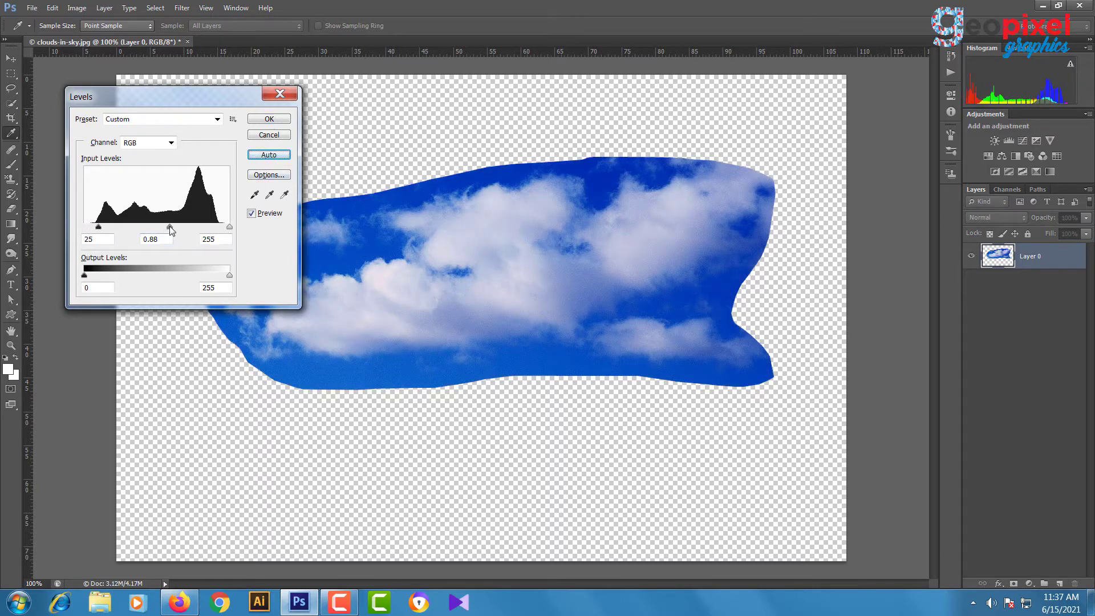
left_click_drag(174, 226, 178, 227)
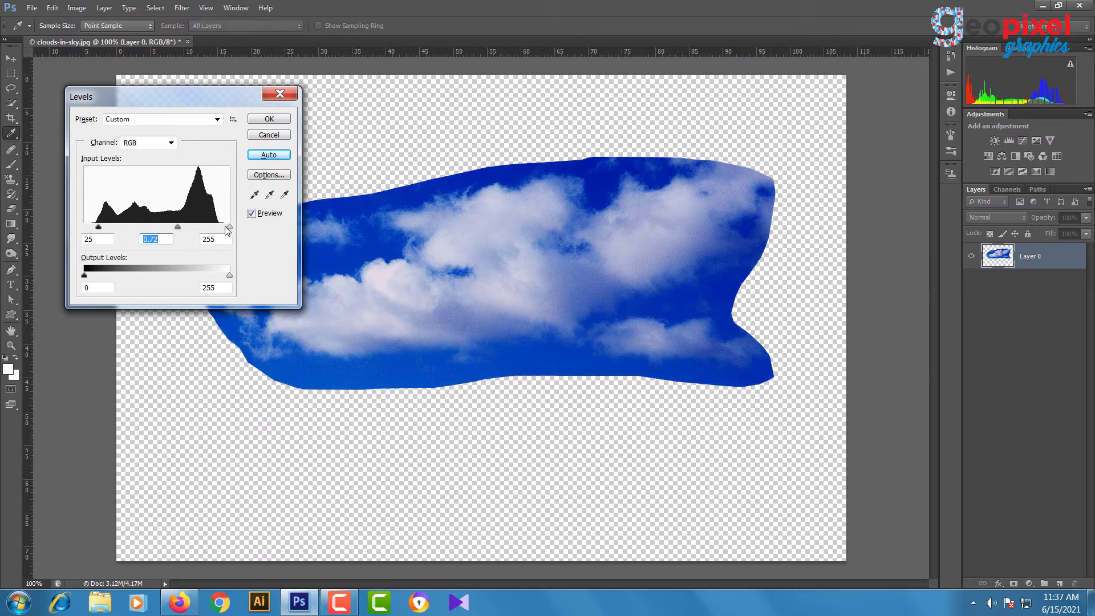
left_click_drag(229, 227, 215, 228)
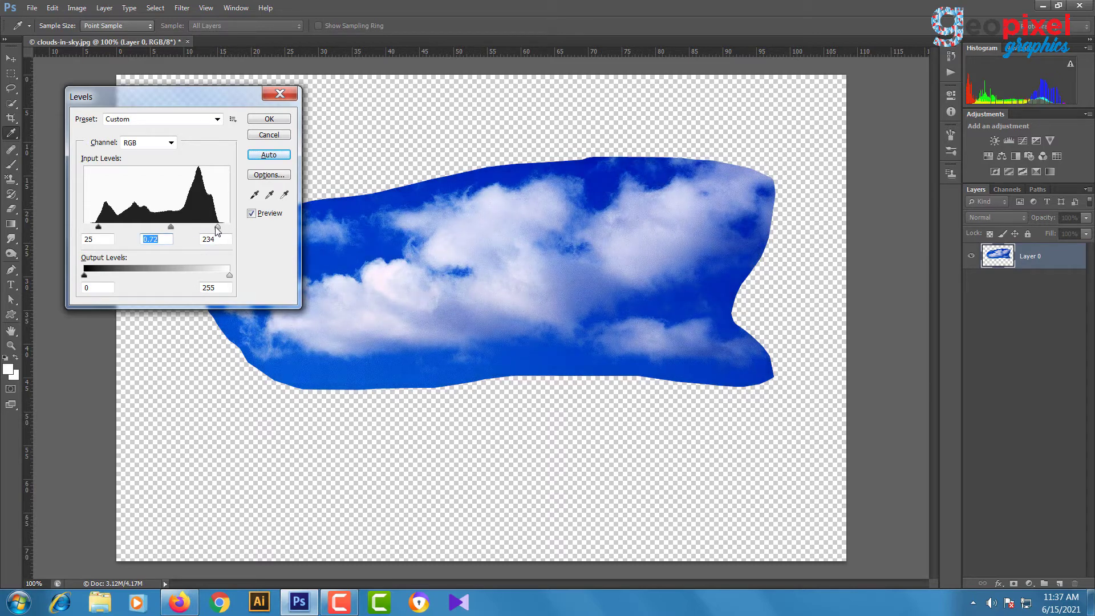
left_click_drag(99, 228, 113, 229)
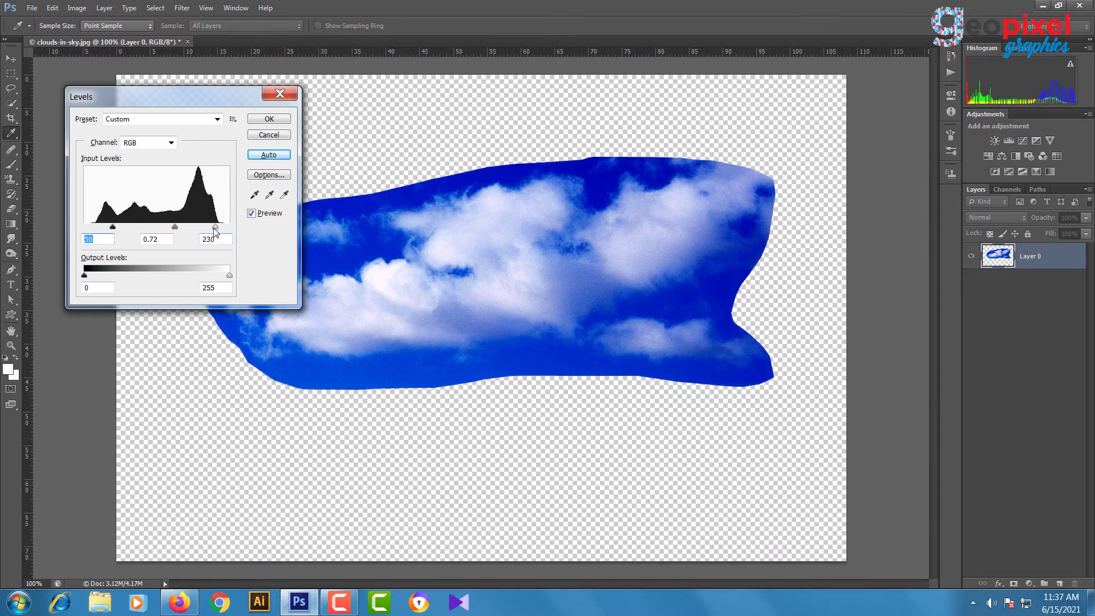
left_click_drag(215, 228, 207, 226)
left_click_drag(84, 274, 96, 278)
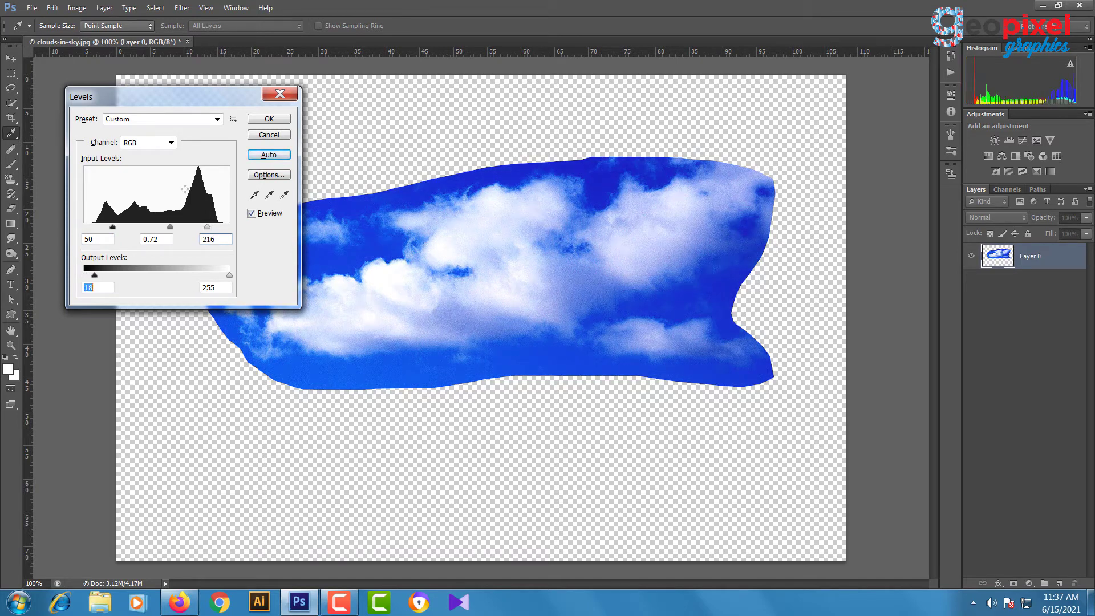
left_click(269, 119)
key("l")
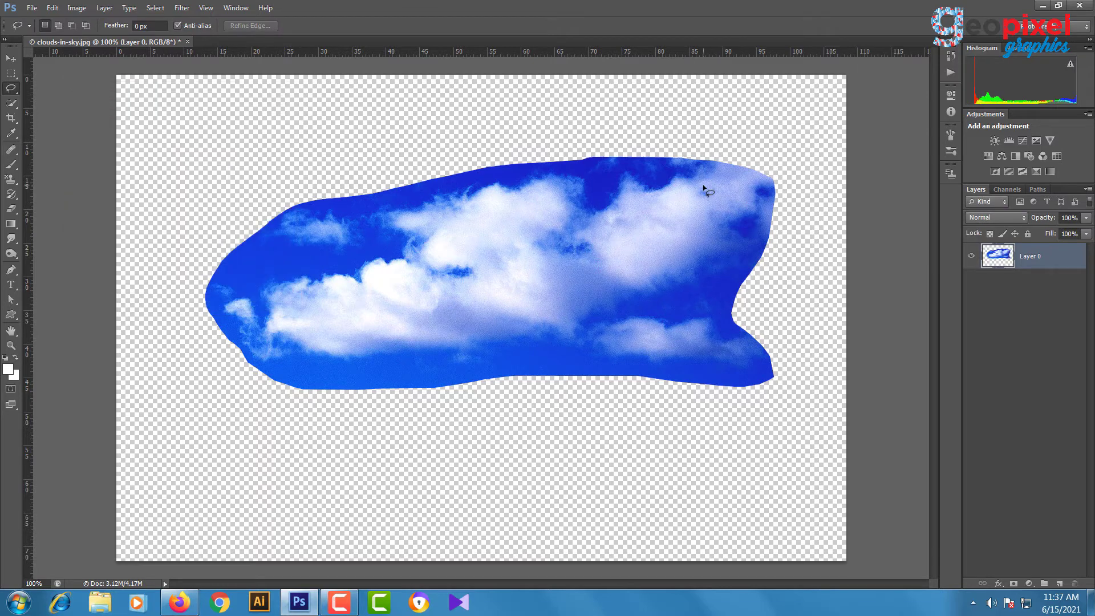
key("ctrl+i")
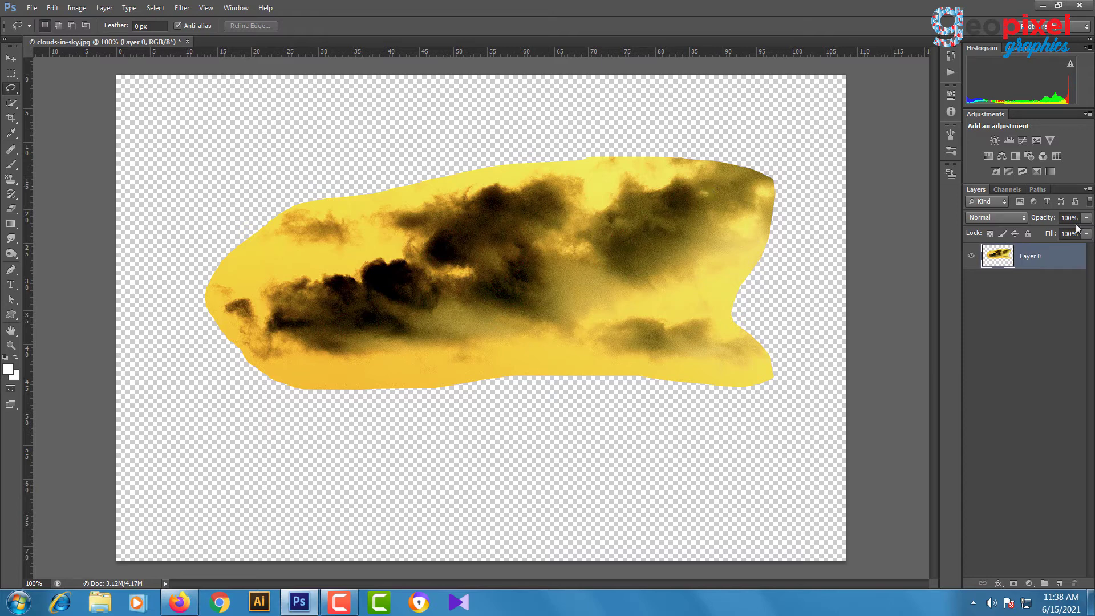
- Compare the Red, Green and Blue channels of the inverted clouds for contrast between clouds and sky
left_click(1005, 190)
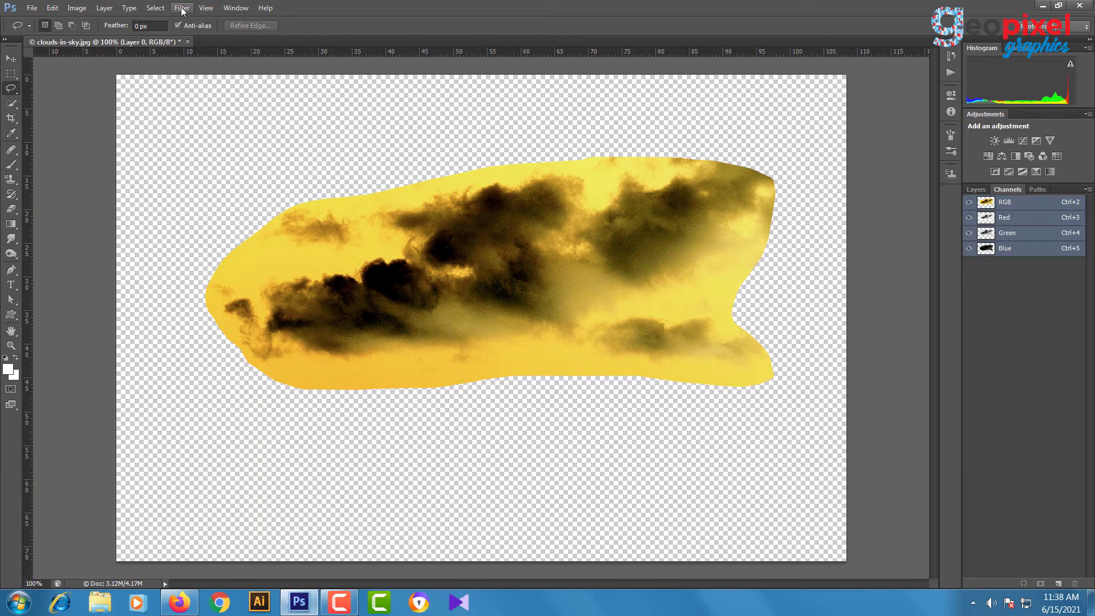
left_click(244, 8)
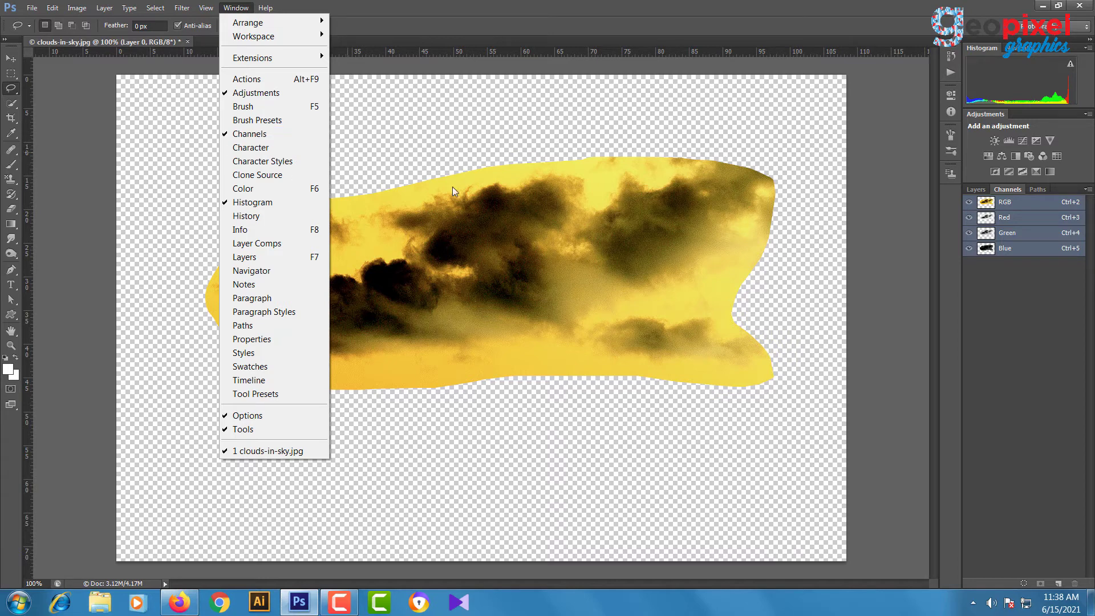
left_click(603, 228)
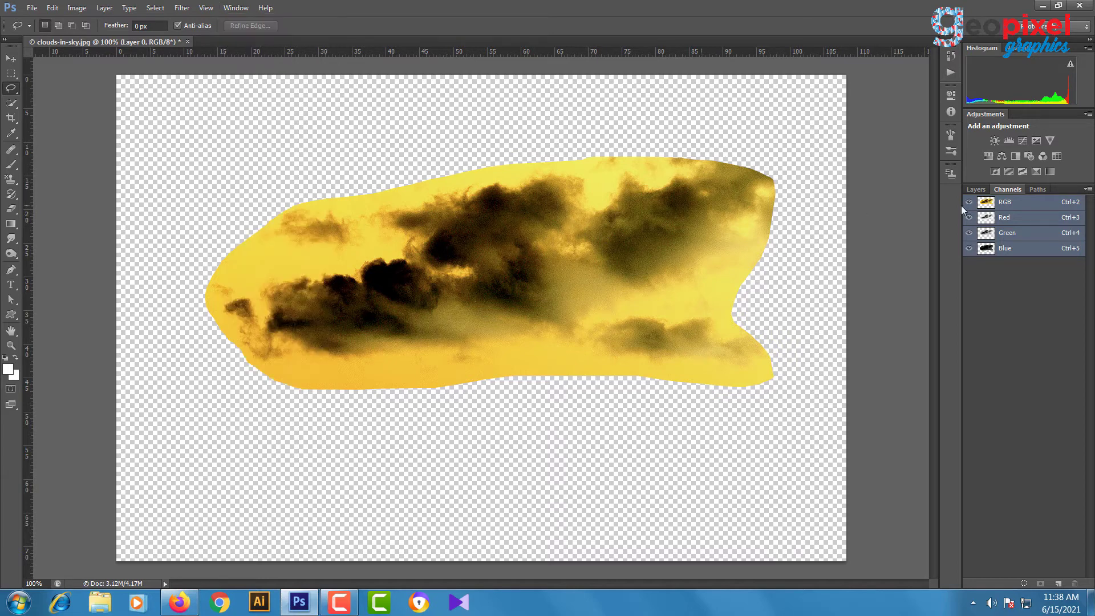
left_click(1023, 217)
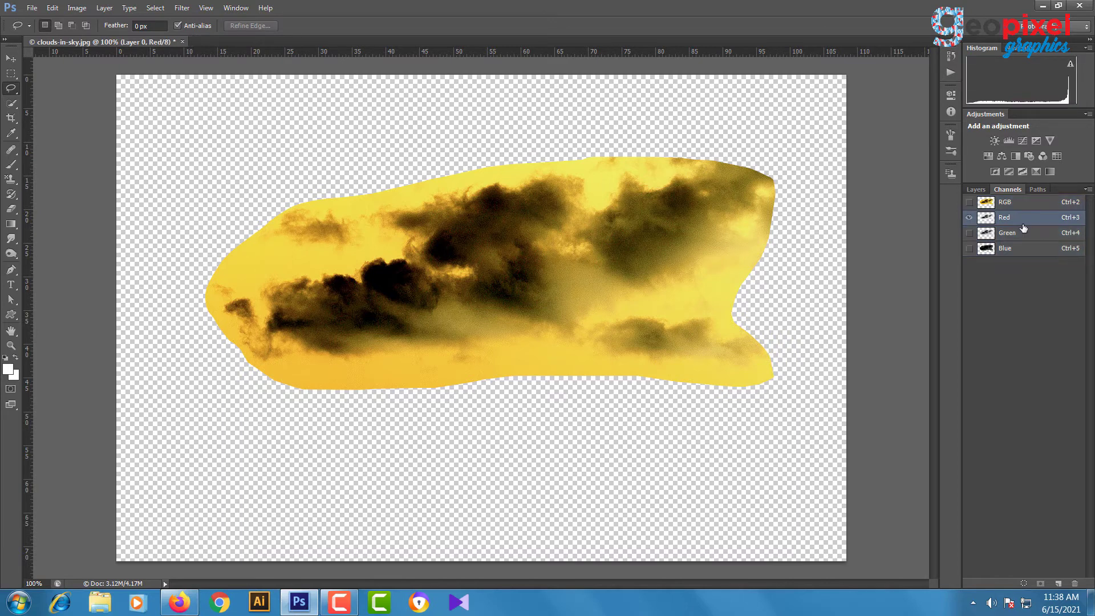
left_click(1024, 237)
left_click(1025, 249)
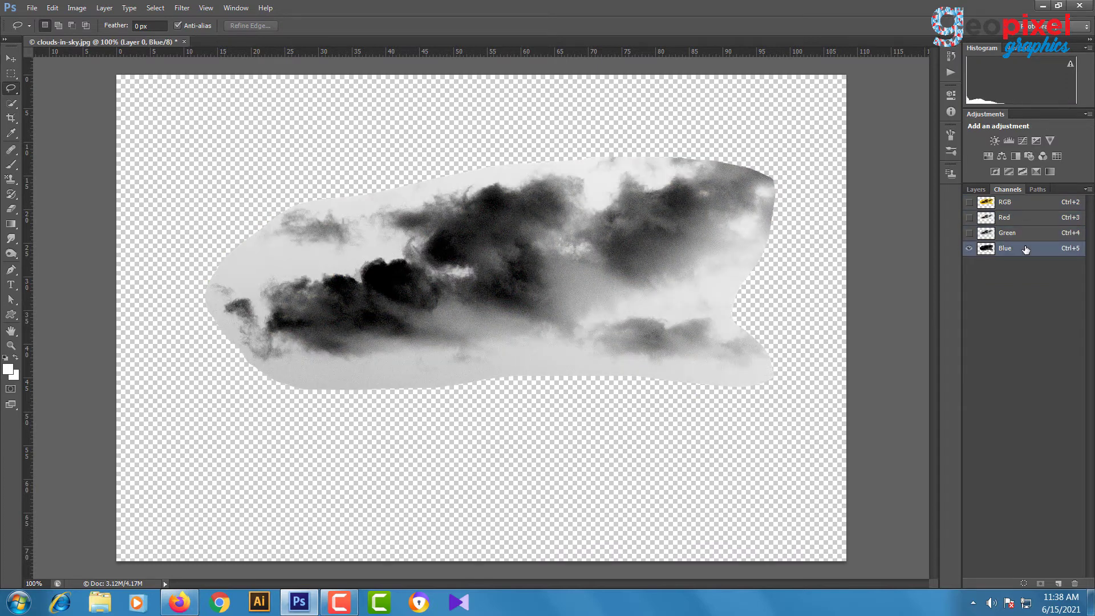
left_click(1020, 204)
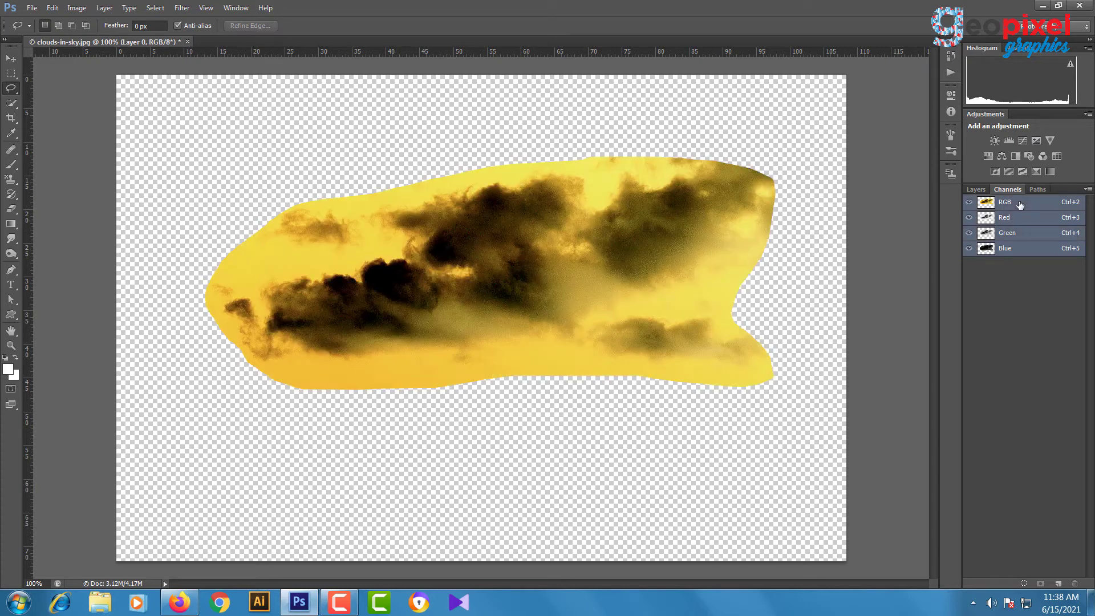
left_click(1018, 217)
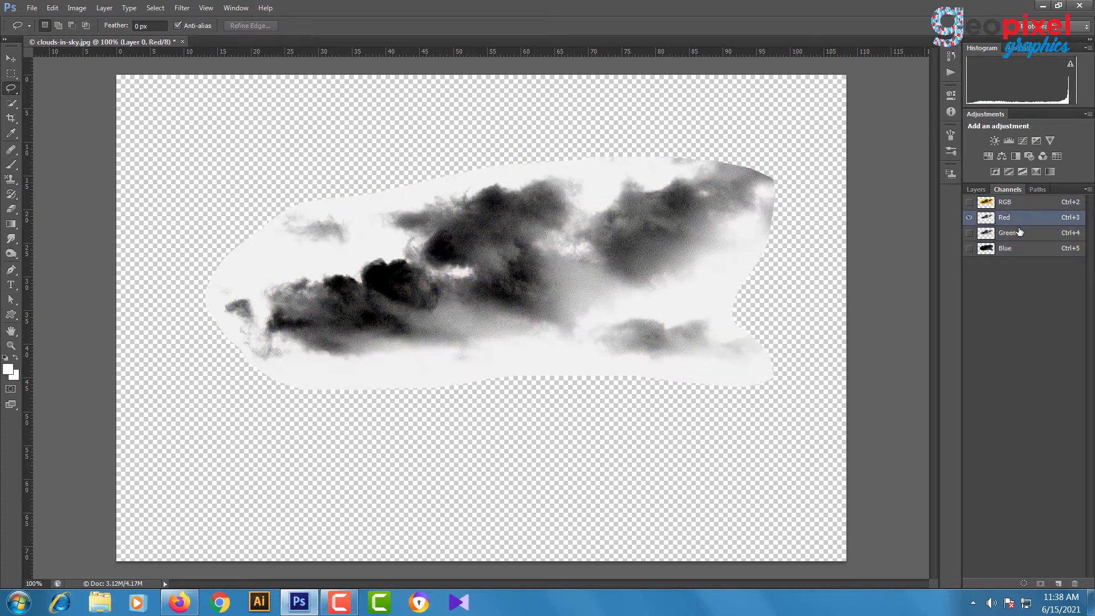
left_click(1020, 232)
left_click(1016, 248)
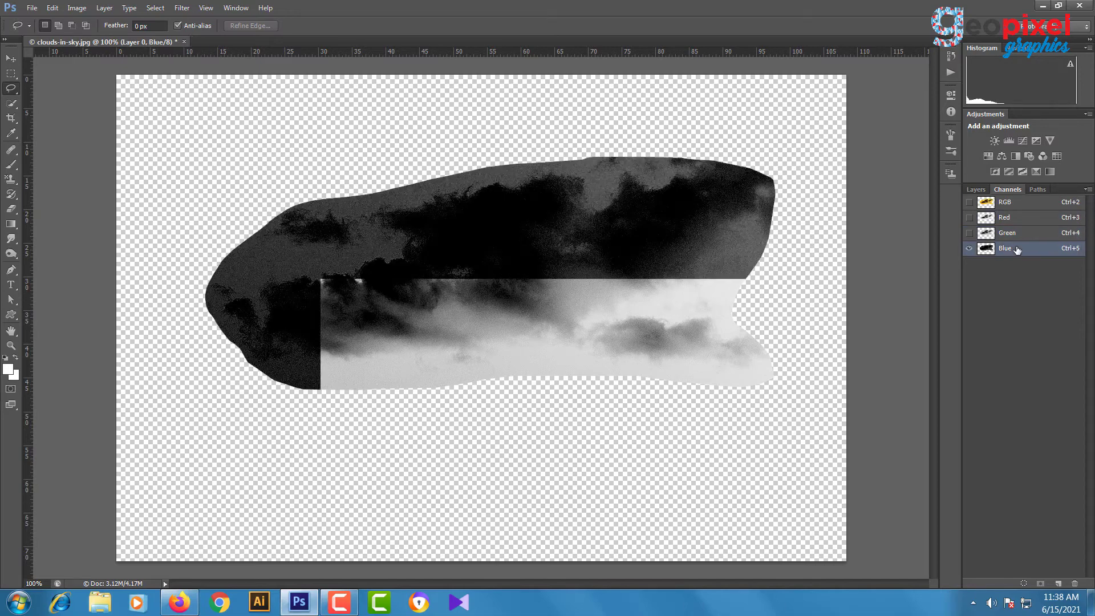
- Duplicate the Red channel of the inverted cloud image and return to the layer list
left_click(1020, 217)
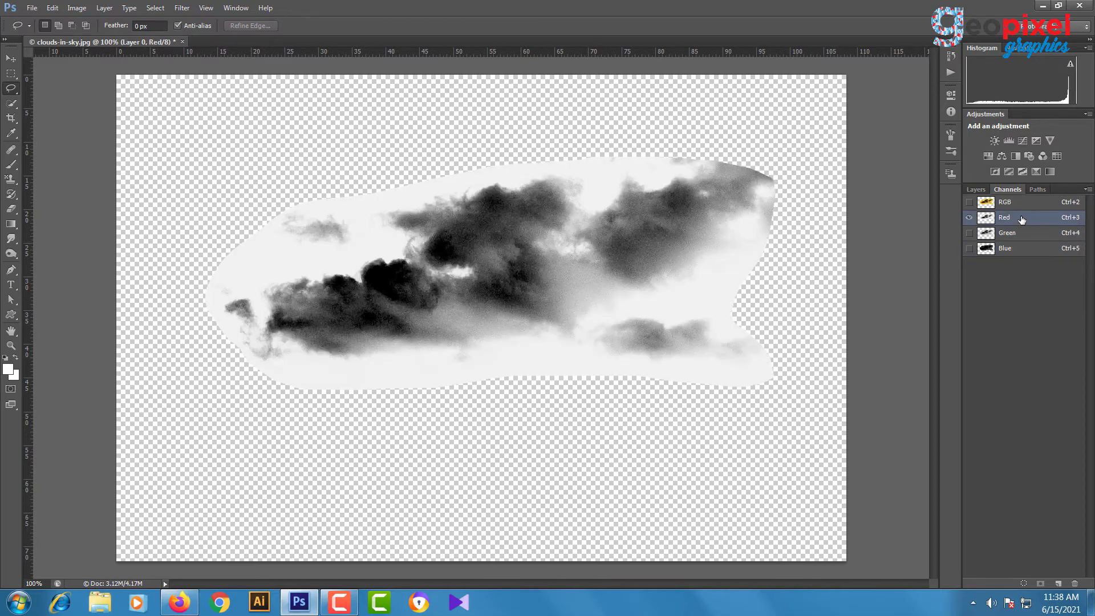
left_click_drag(1020, 219, 1059, 581)
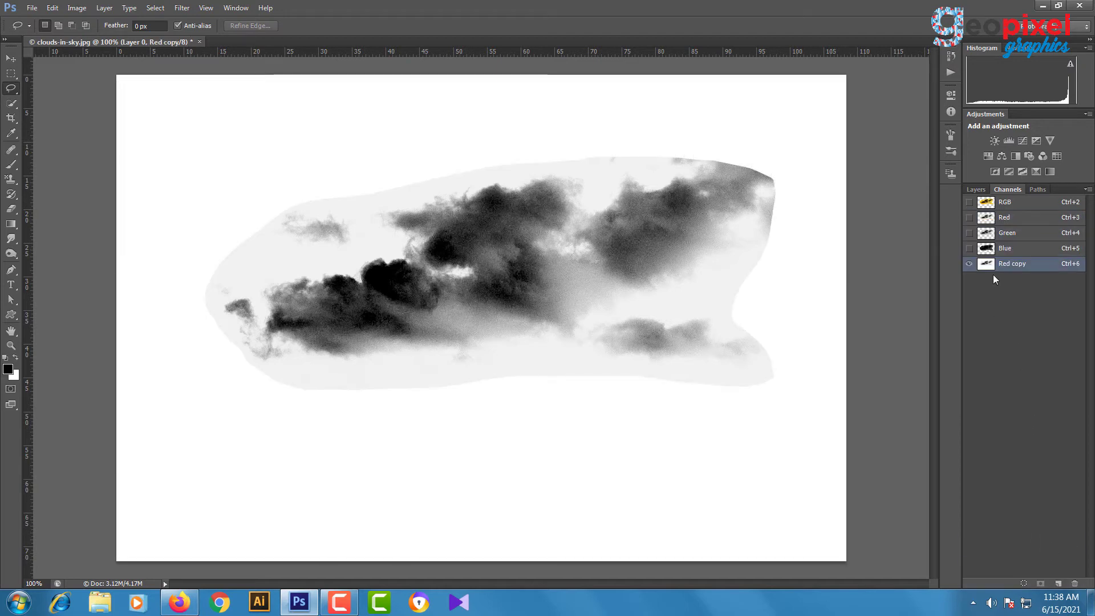
left_click(976, 190)
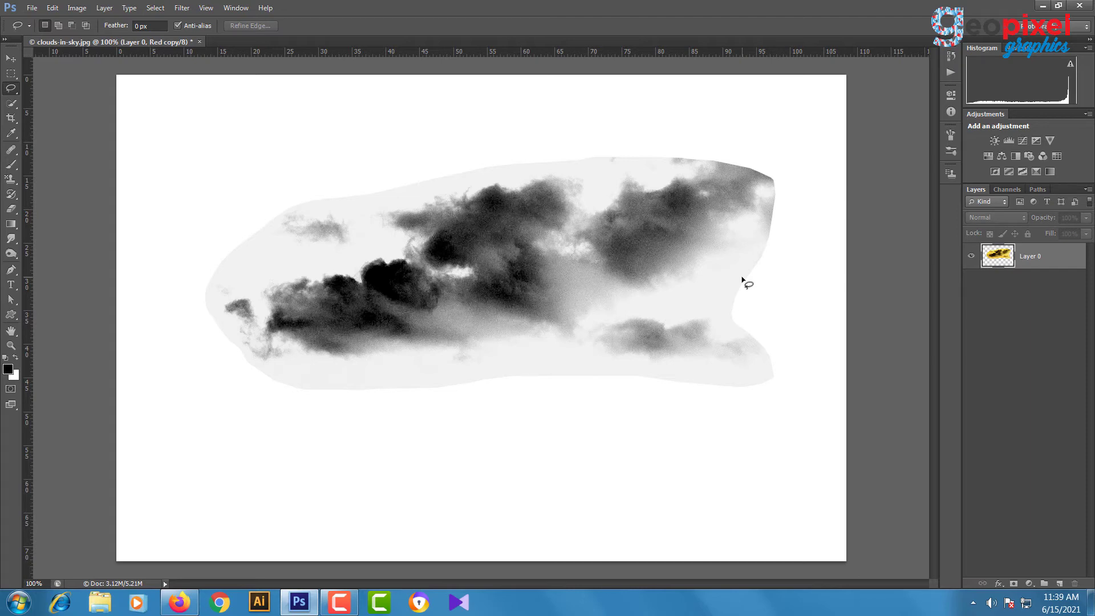
- Erase the grey fringe around the clouds in the Red copy channel using a soft round 143 px Eraser brush with 0% hardness
left_click(14, 209)
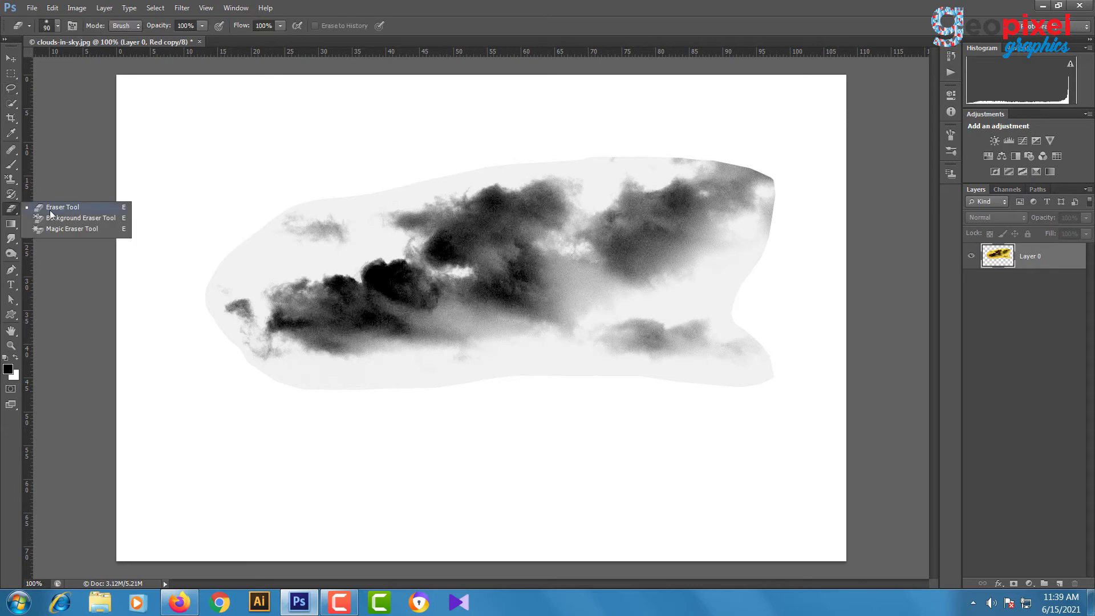
left_click(52, 207)
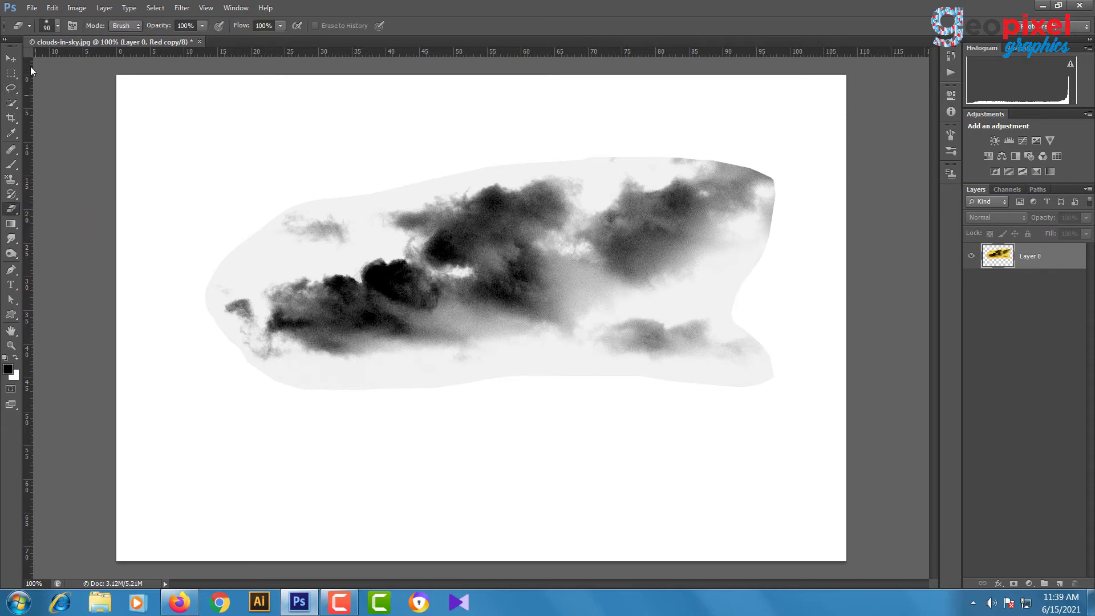
left_click(43, 25)
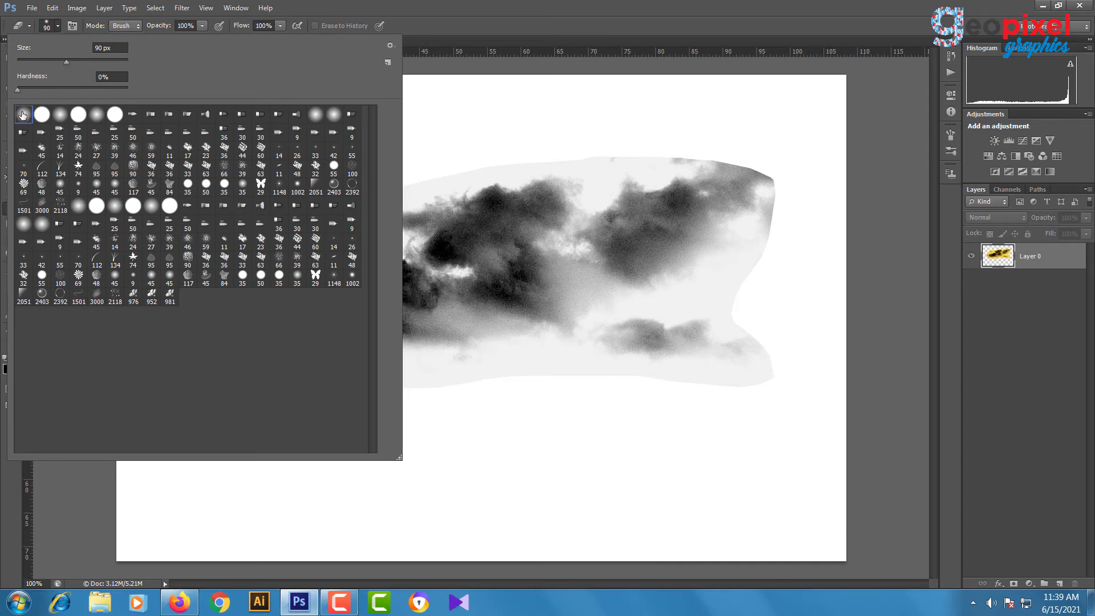
left_click_drag(66, 61, 84, 63)
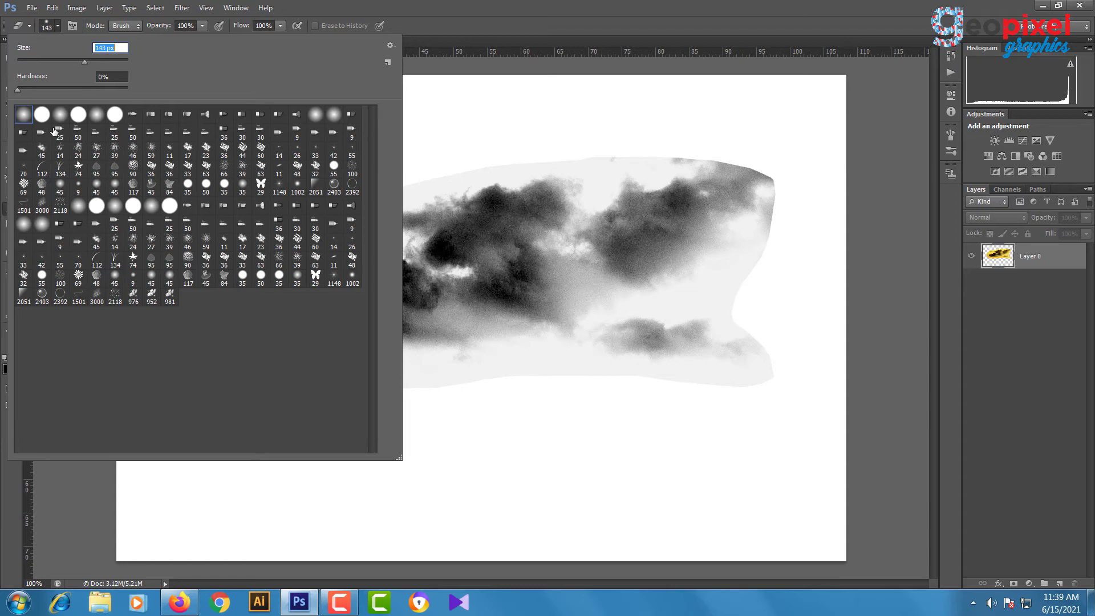
double_click(24, 114)
mouse_move(265, 332)
left_mouse_down()
mouse_move(222, 240)
mouse_move(205, 249)
mouse_move(195, 325)
mouse_move(224, 371)
mouse_move(307, 420)
mouse_move(447, 398)
mouse_move(601, 394)
mouse_move(675, 408)
mouse_move(662, 394)
mouse_move(773, 391)
mouse_move(785, 359)
mouse_move(767, 318)
mouse_move(745, 307)
mouse_move(777, 237)
mouse_move(777, 157)
mouse_move(707, 150)
mouse_move(784, 152)
left_mouse_up()
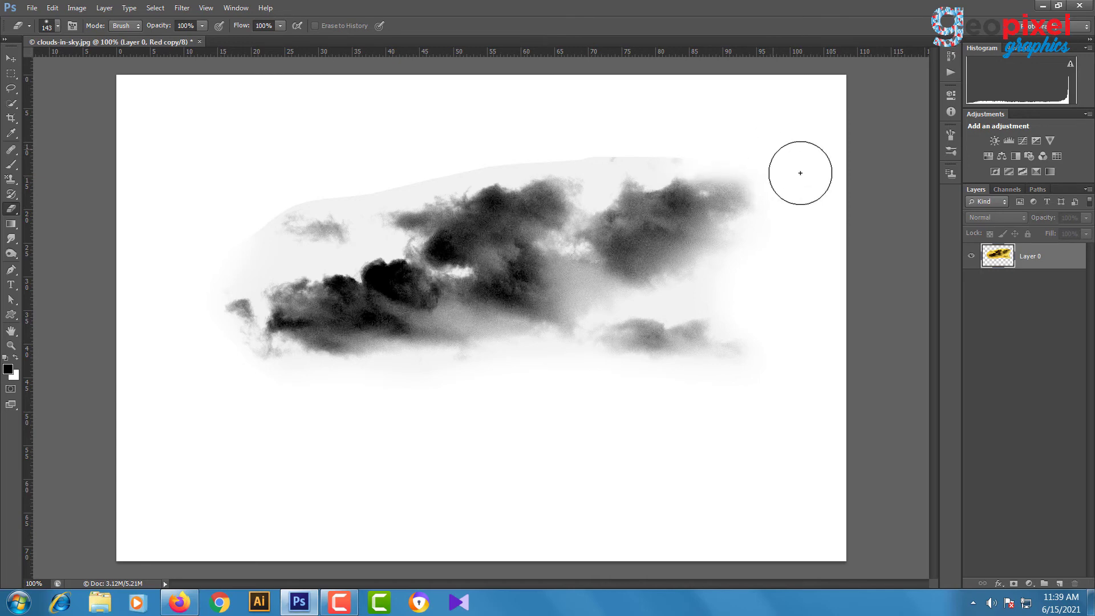
mouse_move(687, 136)
left_mouse_down()
mouse_move(586, 134)
mouse_move(615, 135)
mouse_move(596, 143)
left_mouse_up()
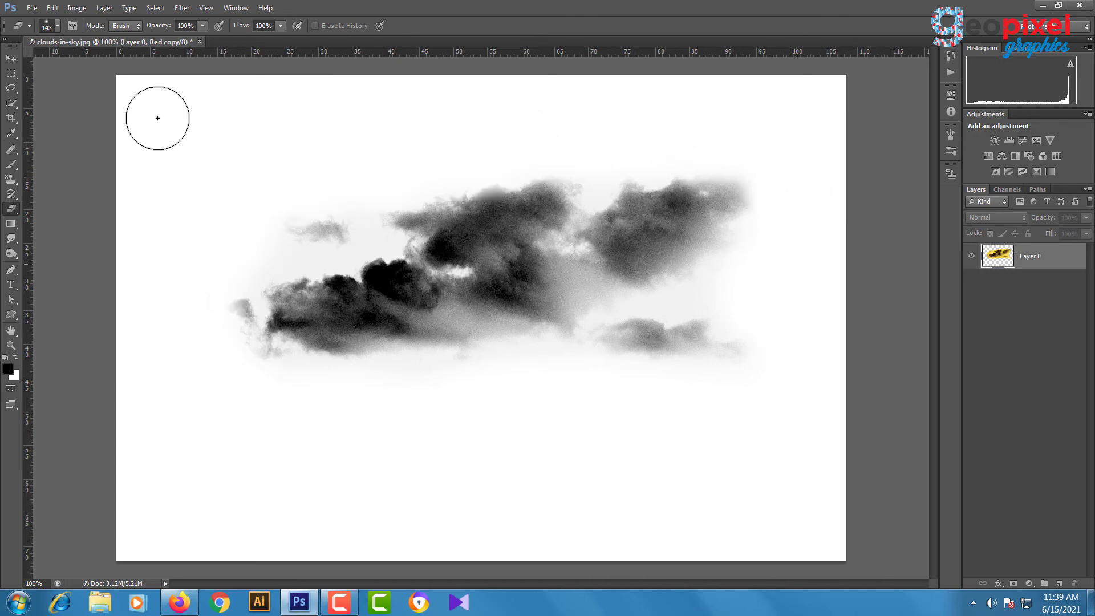
- Define the cleaned-up cloud image as a brush preset named cloud04
left_click(53, 12)
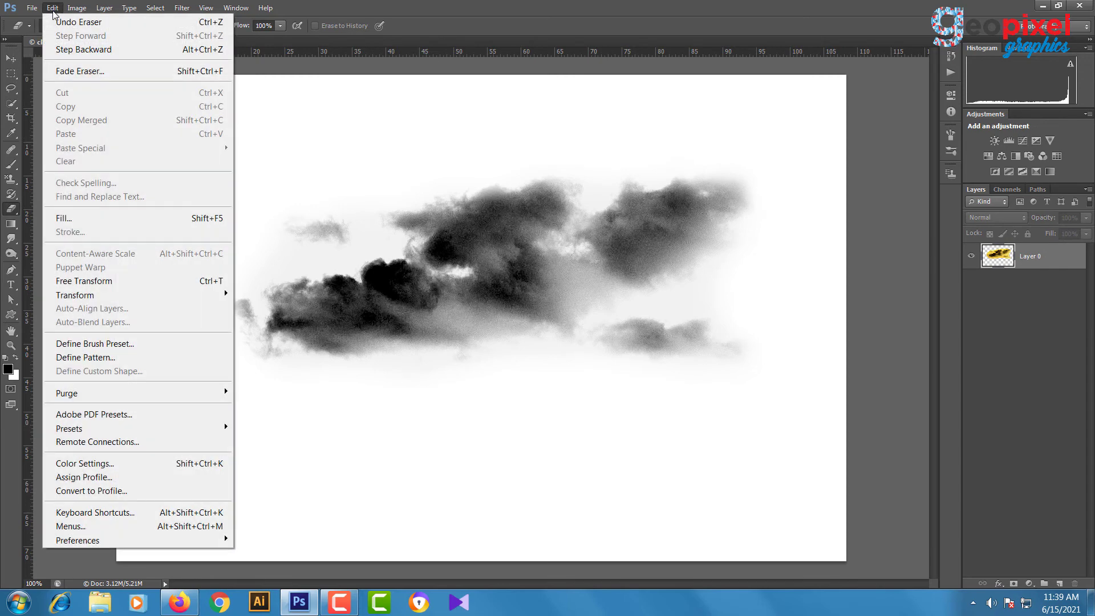
left_click(104, 344)
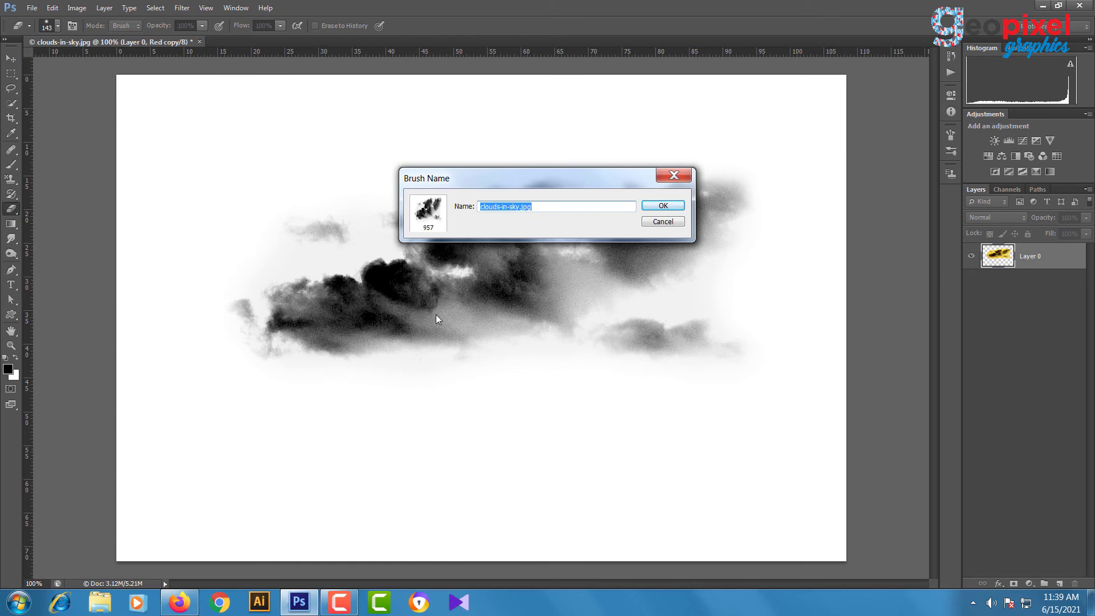
type("cloud04")
left_click(648, 204)
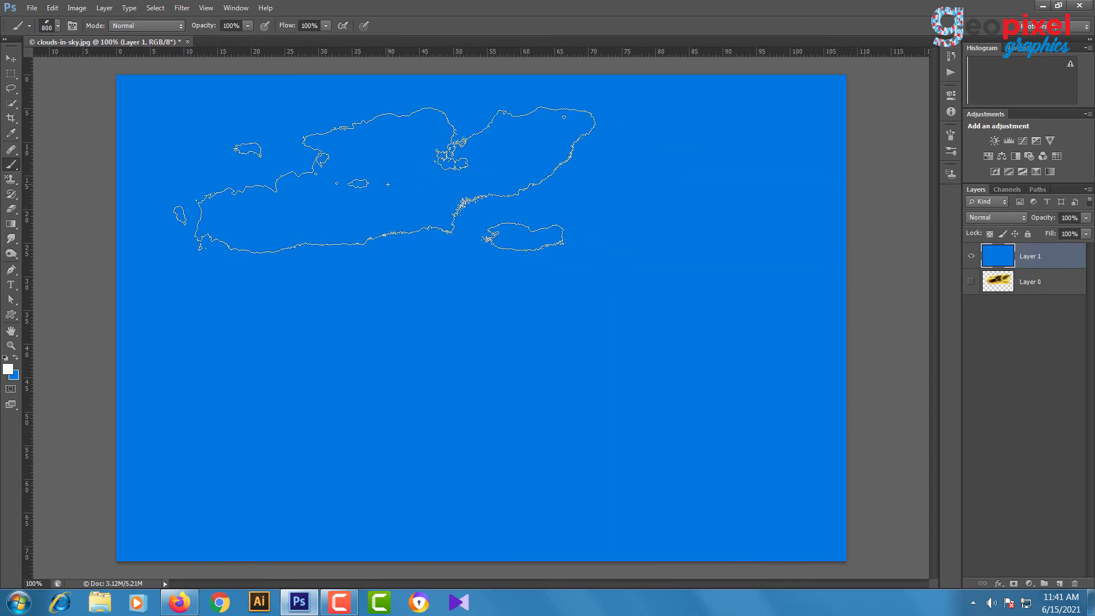
- Stamp a white cloud on the upper-left area of the blue Layer 1 with the 800 px cloud brush, and set the brush angle to -49°
left_click(393, 182)
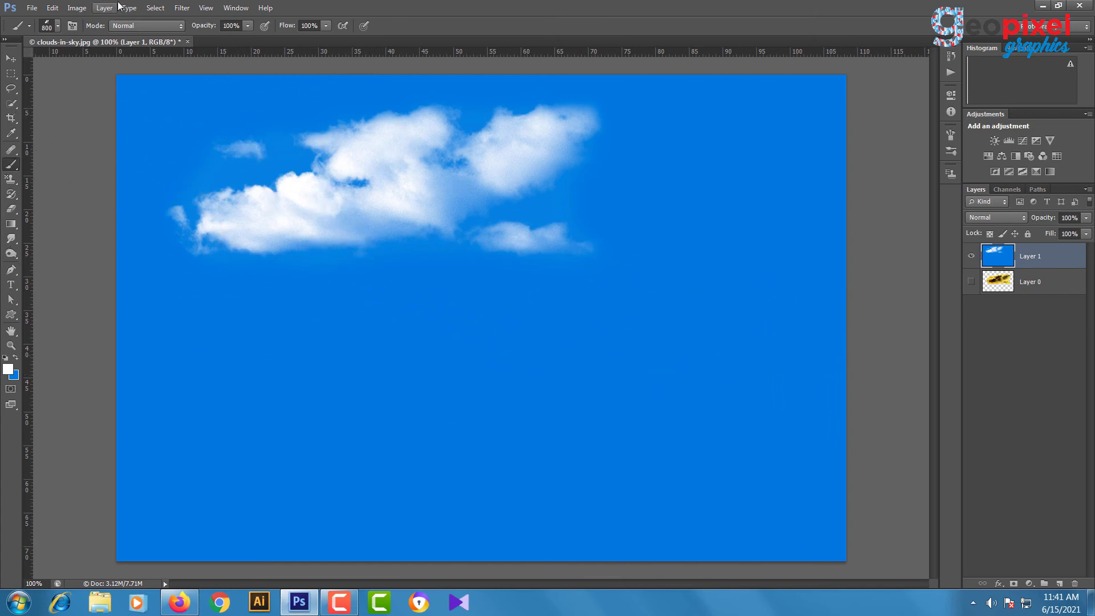
left_click(73, 25)
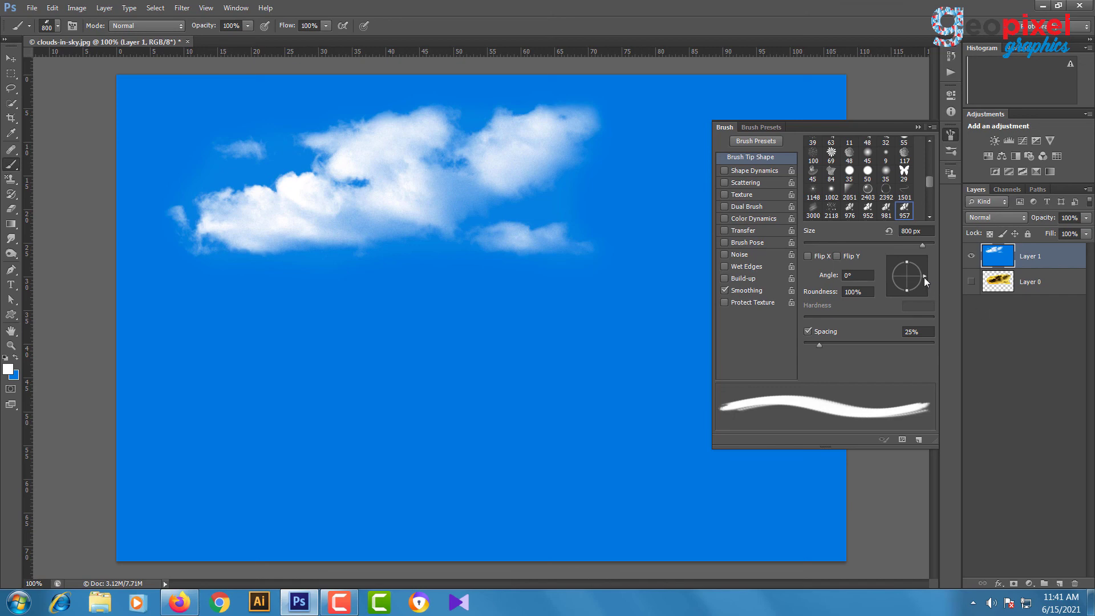
mouse_move(923, 275)
left_mouse_down()
mouse_move(905, 296)
mouse_move(917, 295)
left_mouse_up()
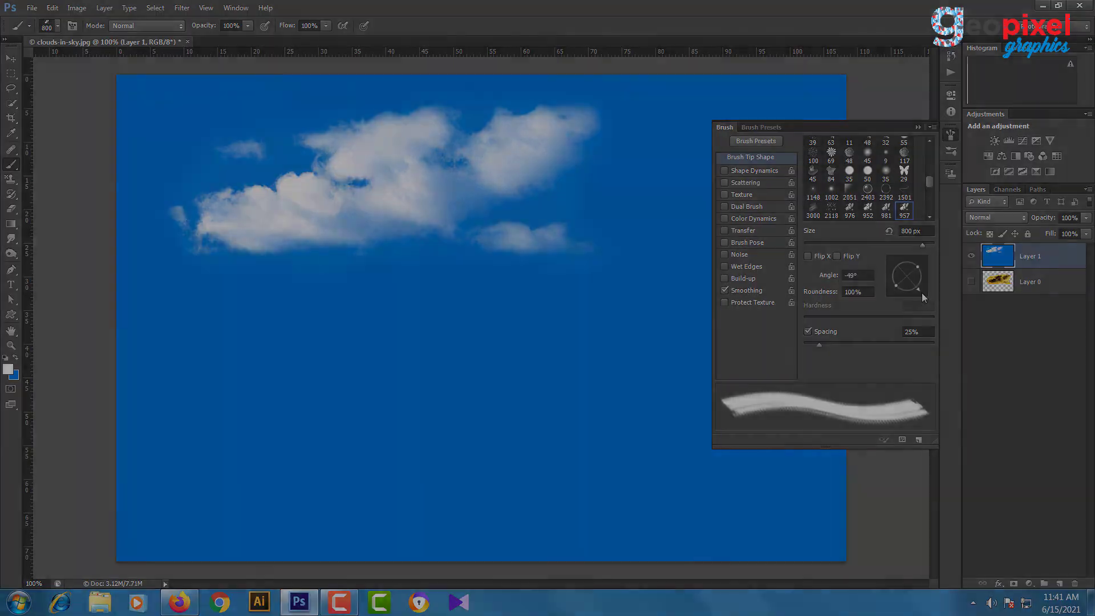